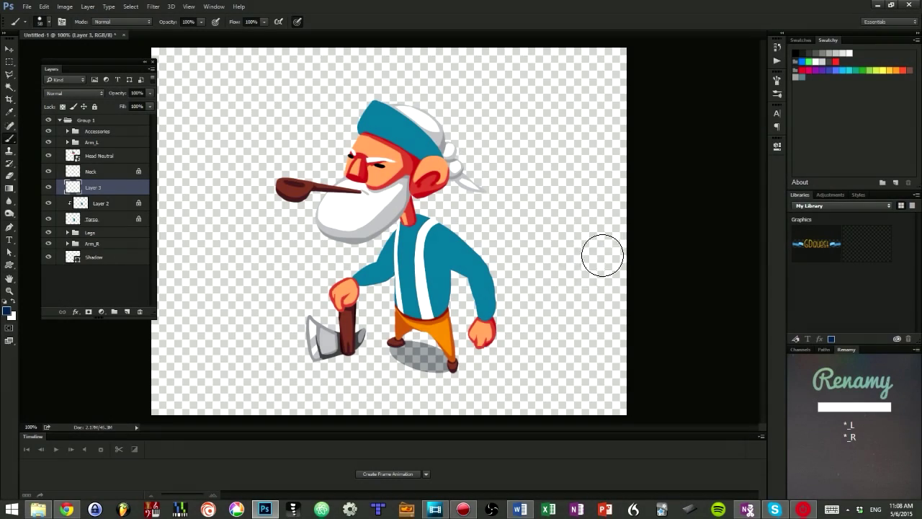
Sample the shirt's teal and paint a teal swatch in the empty area above.
key("alt")
left_click(442, 280, "alt")
left_click_drag(513, 117, 537, 118)
Re-sample the swatch and set a darker, bluer hue-shifted foreground colour in the Color Picker.
left_click(528, 114, "alt")
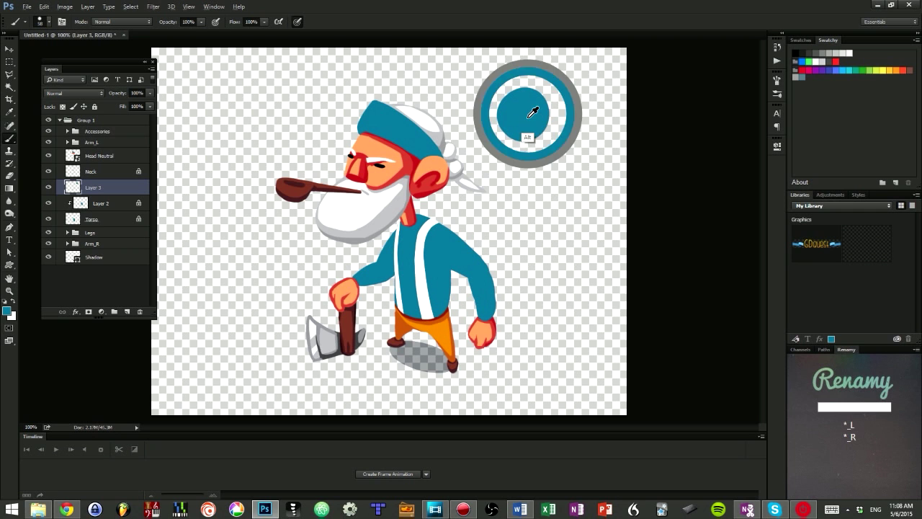
key("i")
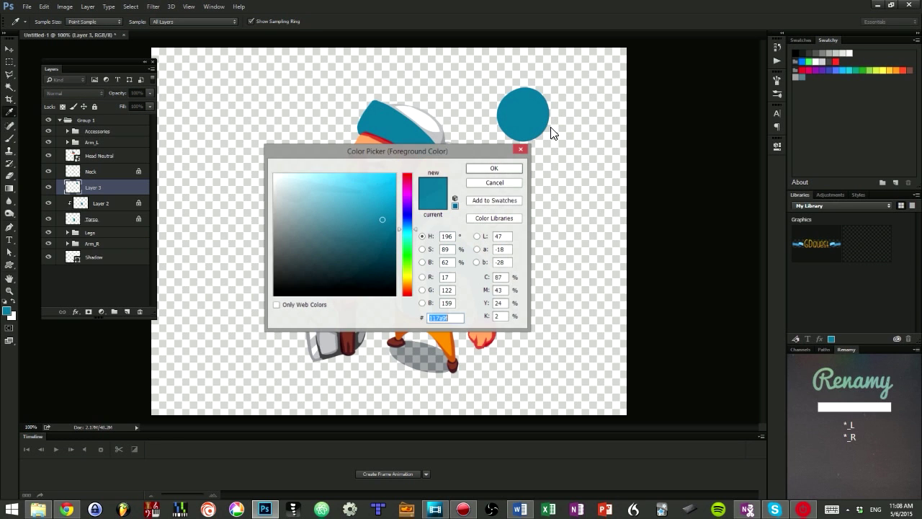
left_click_drag(422, 153, 431, 154)
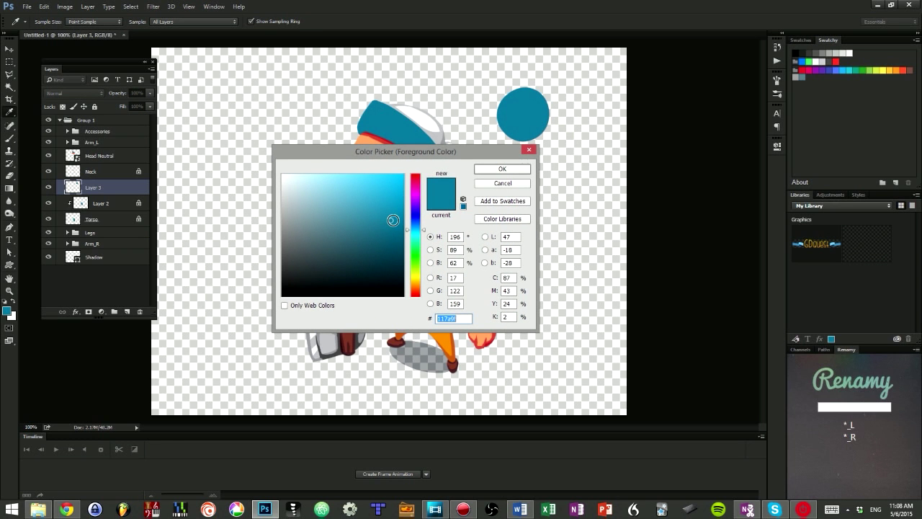
left_click_drag(392, 219, 390, 250)
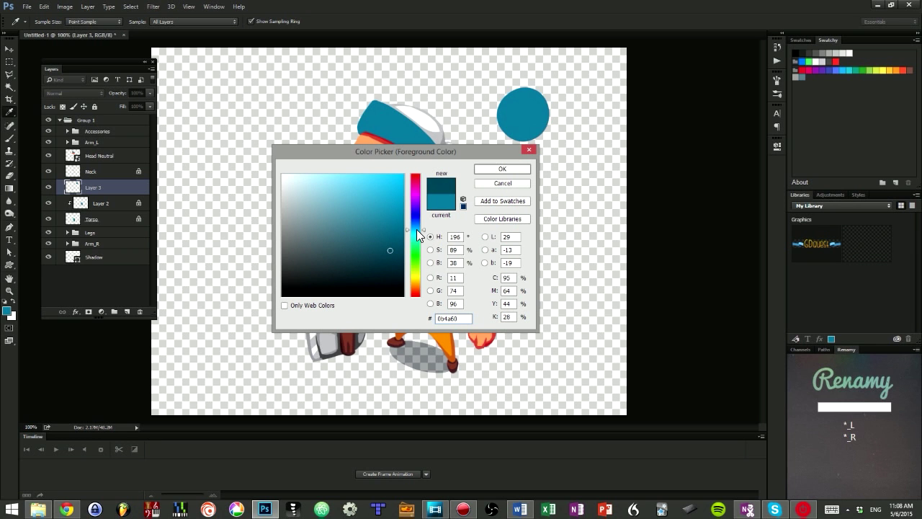
left_click_drag(417, 230, 418, 223)
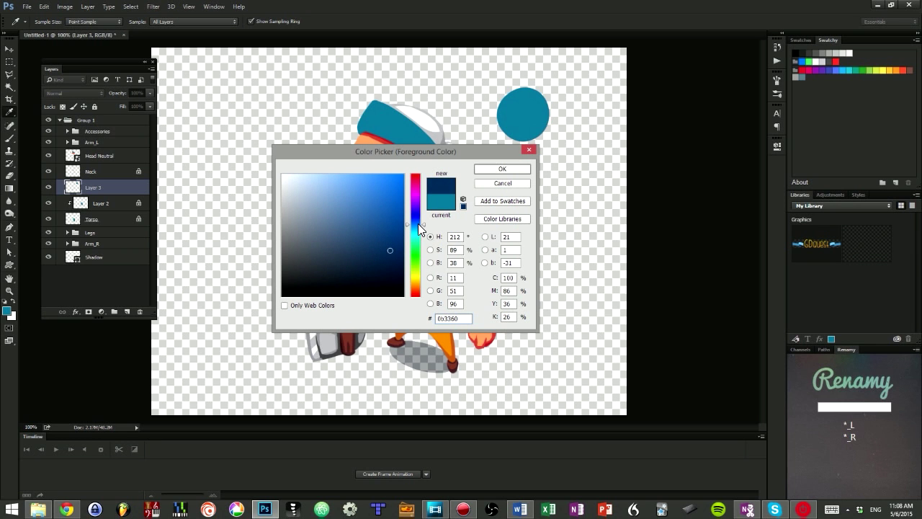
left_click(490, 168)
Paint a dark blue swatch beside the teal one and shade the torso by the right arm on Layer 2.
key("b")
mouse_move(543, 144)
left_mouse_down()
mouse_move(552, 123)
mouse_move(561, 126)
left_mouse_up()
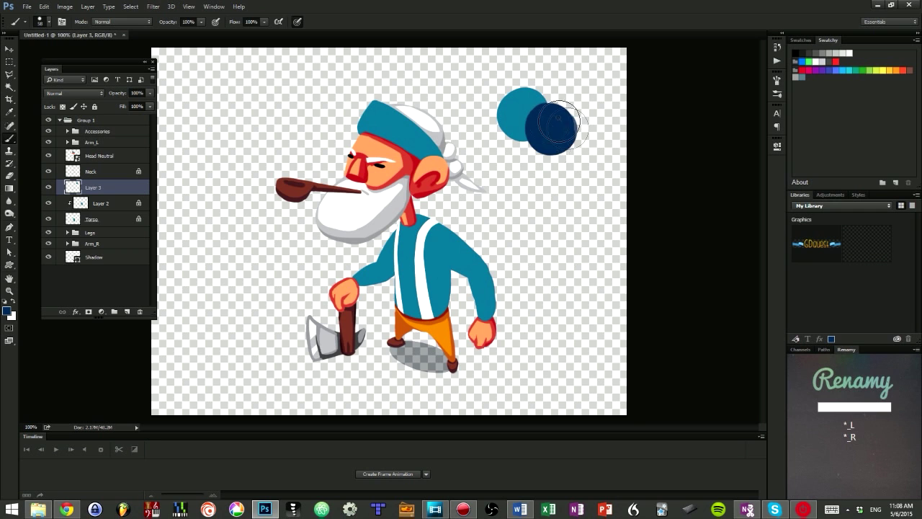
key("alt+bracketleft")
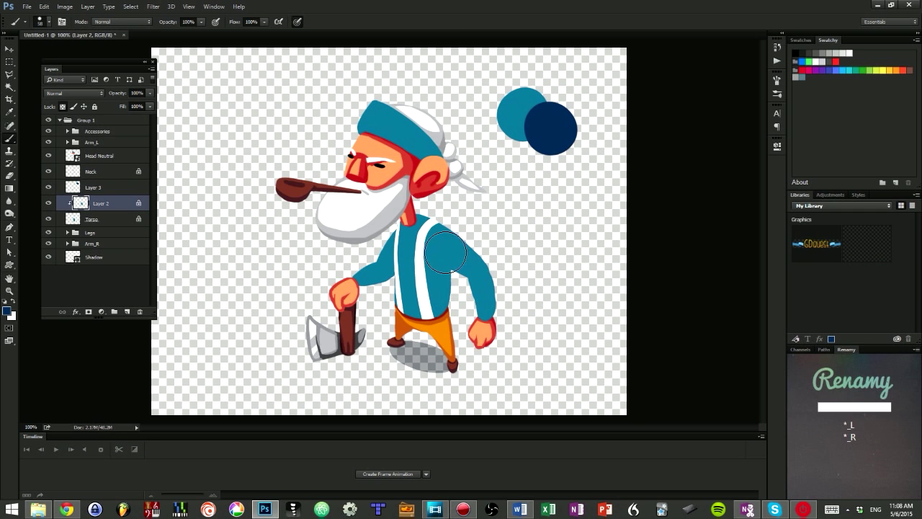
left_click_drag(446, 320, 434, 280)
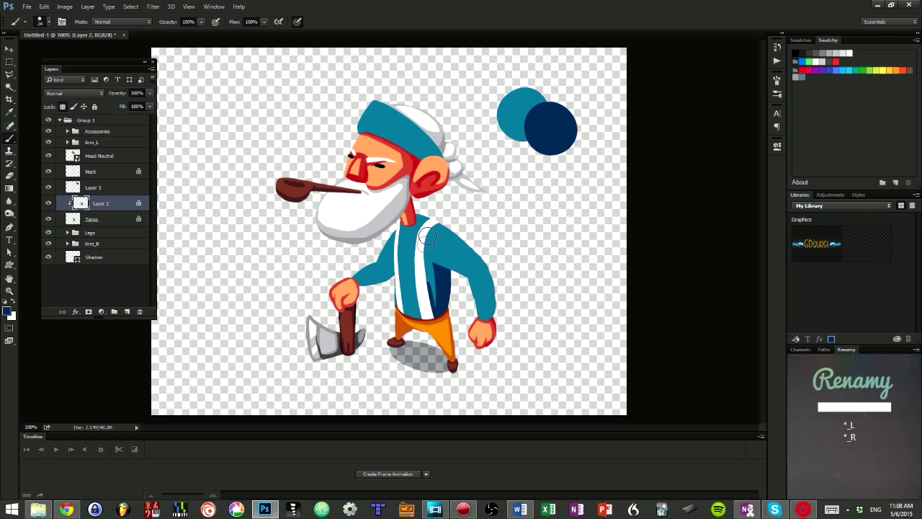
Extend the shirt shading up to the collar and along the left suspender.
left_click_drag(433, 317, 435, 215)
left_click_drag(408, 311, 404, 206)
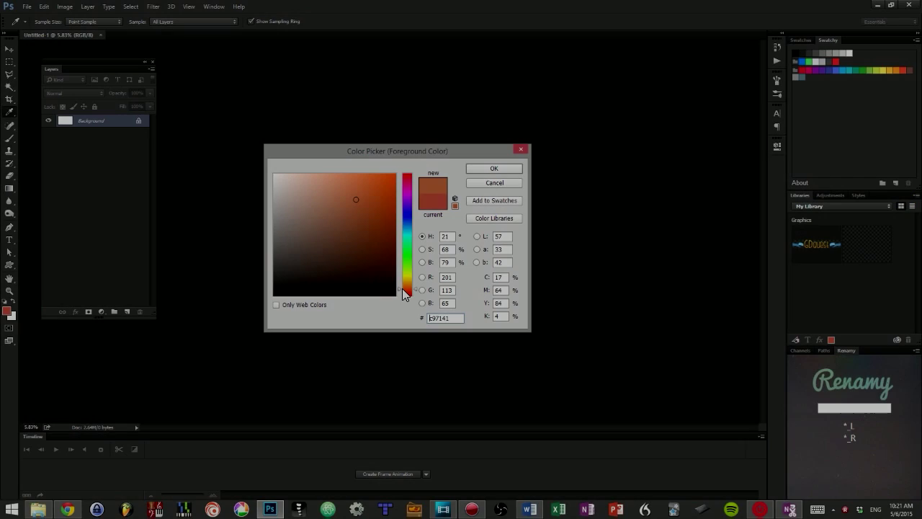
left_click_drag(404, 293, 409, 261)
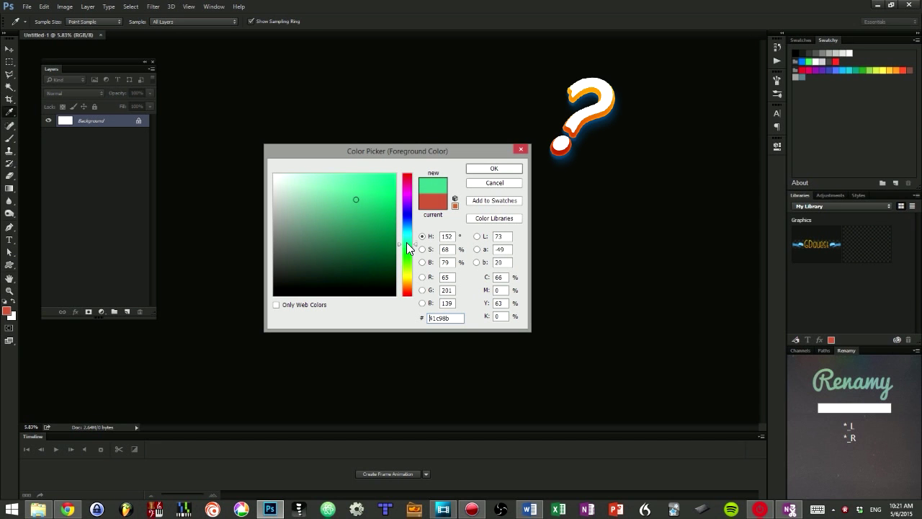
Shift the picker hue toward yellow and sample the bright sky, lit cliffs and valley.
left_click_drag(404, 232, 403, 283)
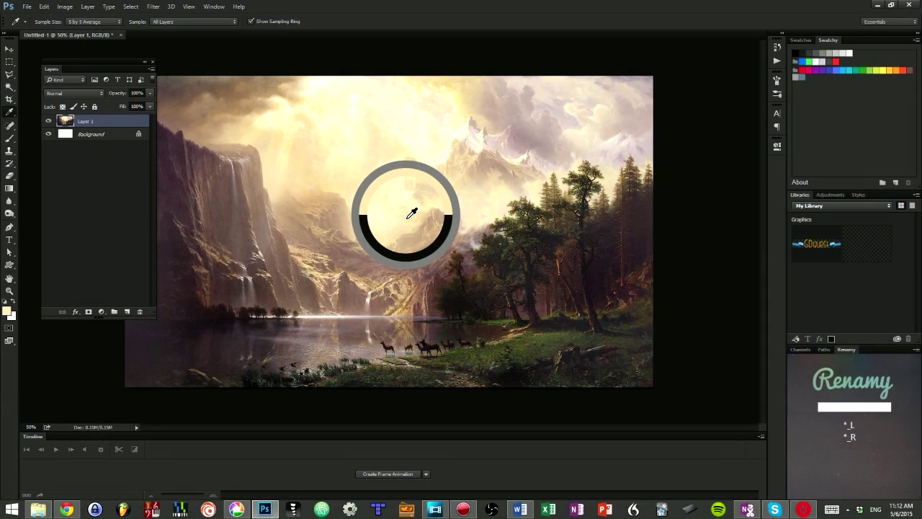
left_click_drag(415, 214, 422, 213)
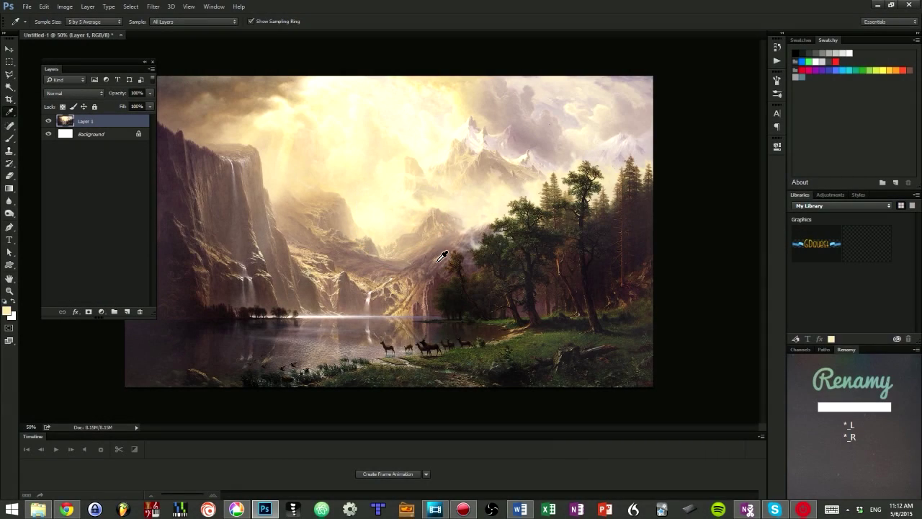
left_click_drag(425, 281, 416, 279)
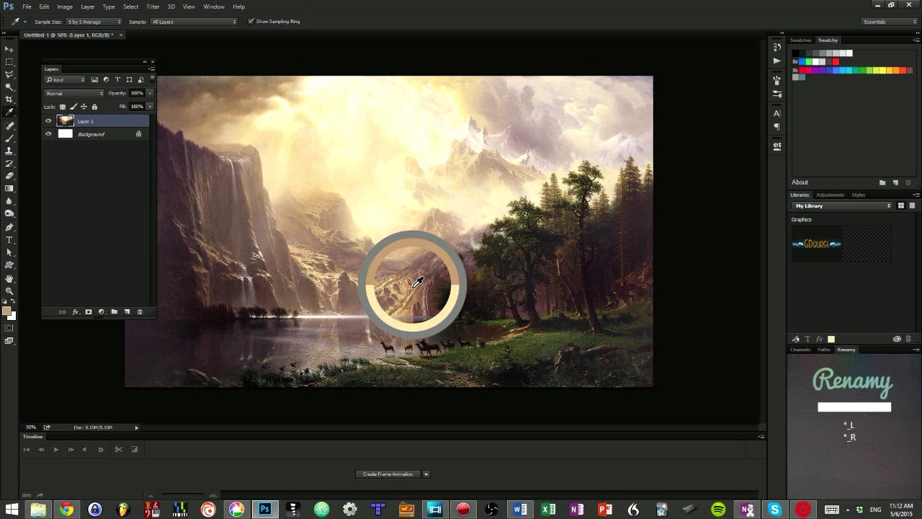
left_click_drag(416, 279, 415, 263)
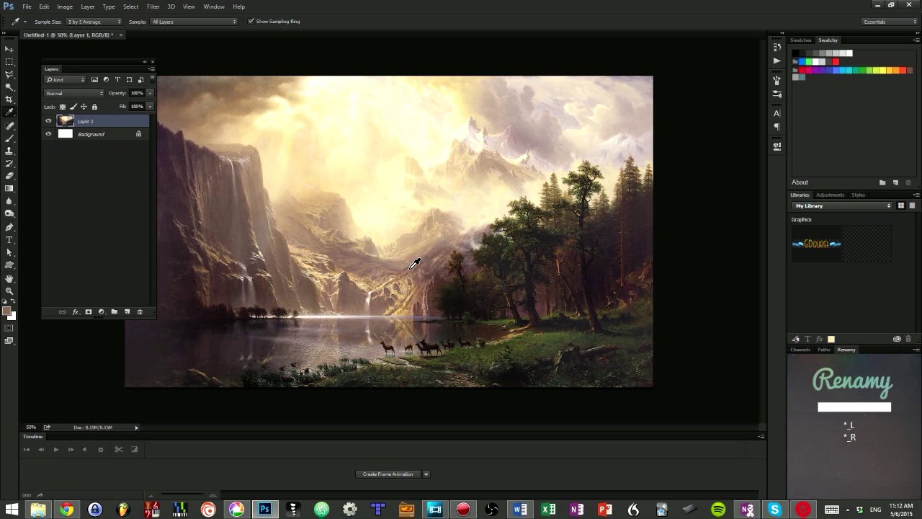
Sample the darker trees, shore foliage, lakeside area and pale upper sky.
left_click_drag(530, 347, 542, 330)
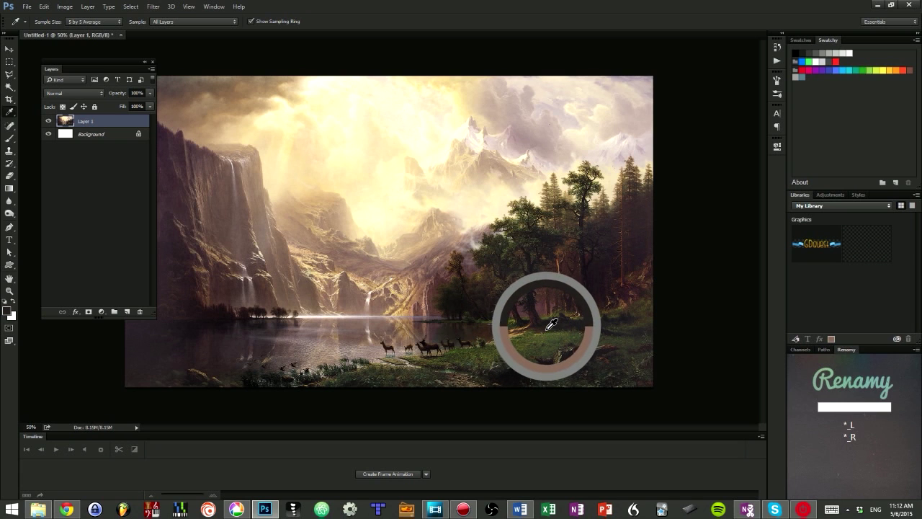
left_click_drag(543, 329, 548, 327)
left_click_drag(377, 366, 396, 371)
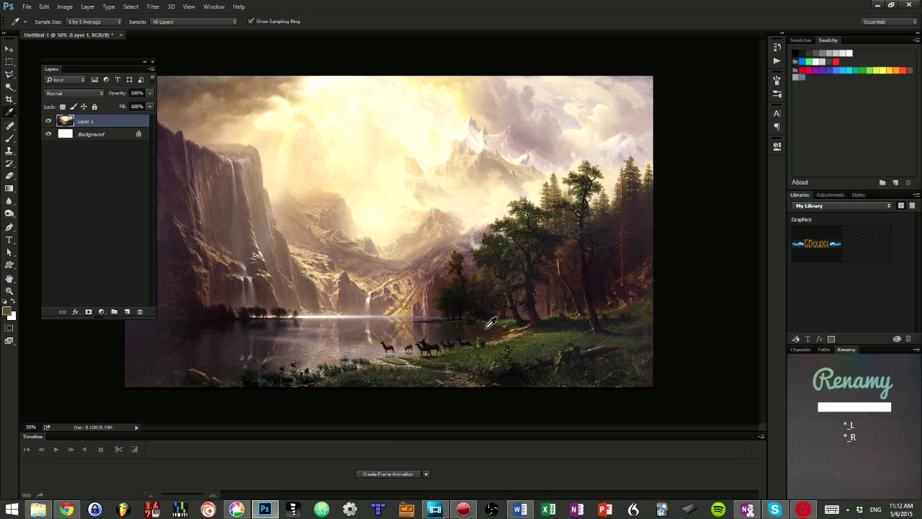
left_click_drag(390, 95, 374, 115)
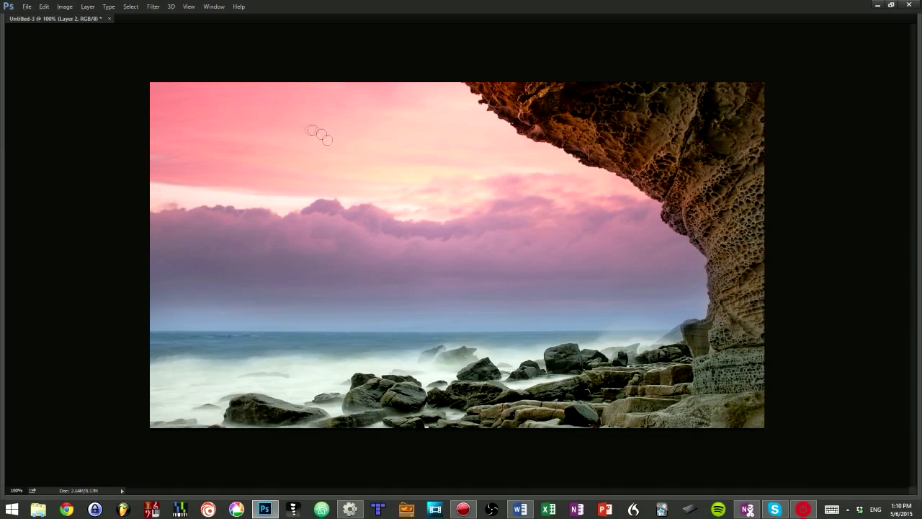
Sample the sunset sky and paint pink, peach, pale yellow and white dots on the rock.
left_click(626, 127)
left_click(407, 113, "alt")
left_click(656, 142)
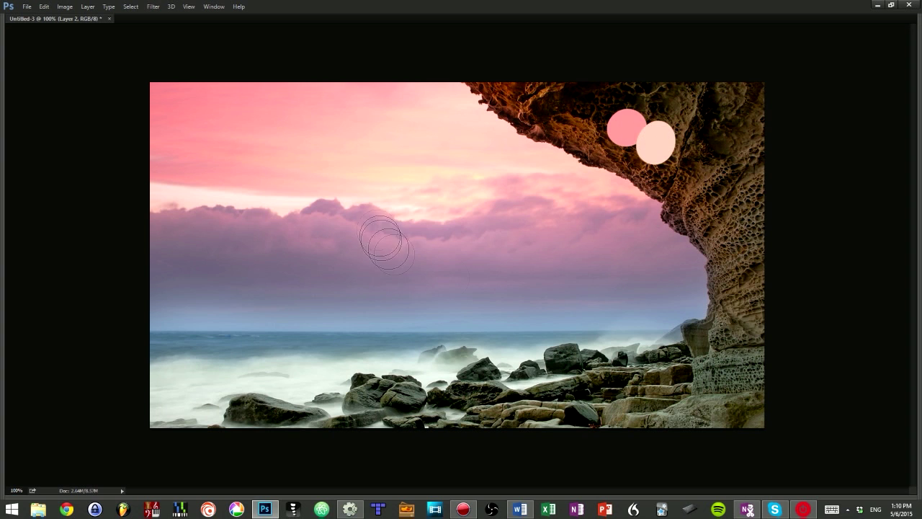
left_click(631, 151)
left_click(225, 211, "alt")
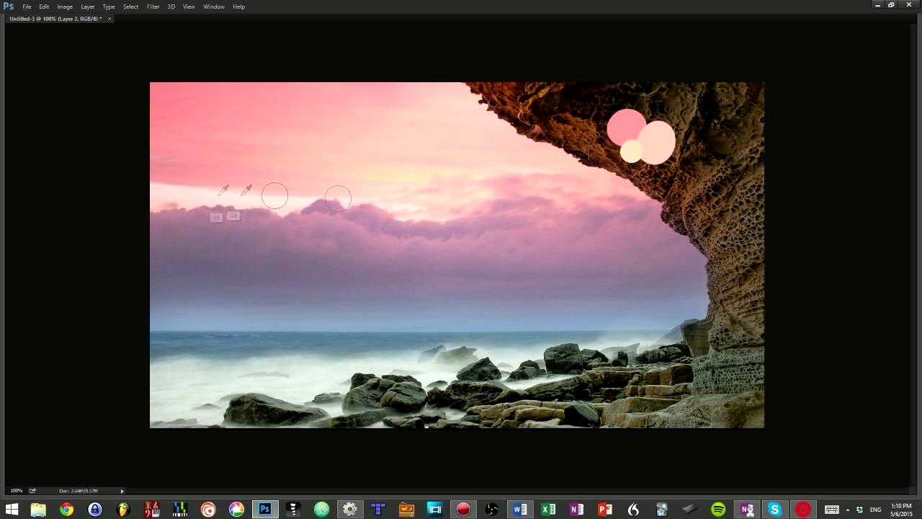
left_click(643, 165)
Add mauve, grey-purple, blue and foam-white dots from clouds and sea, plus thin white strokes.
left_click(314, 223, "alt")
left_click(721, 148)
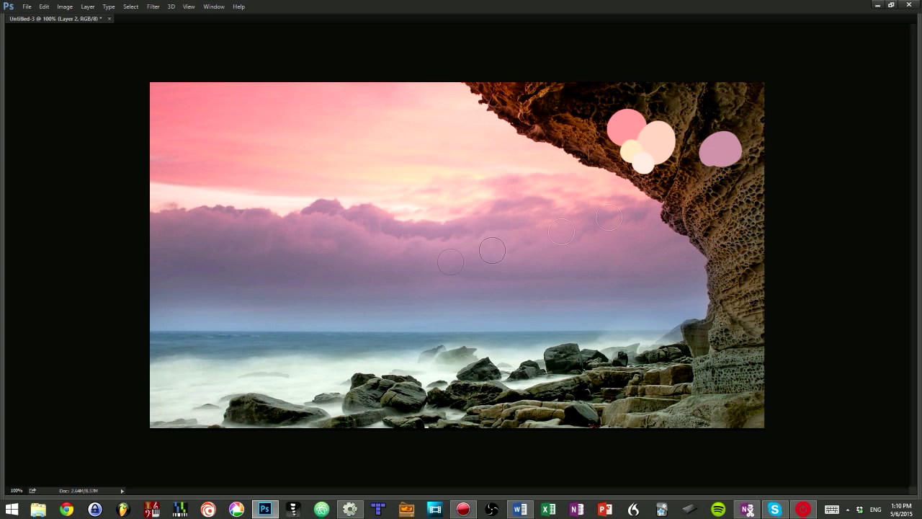
left_click(276, 268, "alt")
left_click(717, 164)
left_click(306, 324, "alt")
left_click(724, 186)
left_click(328, 327, "alt")
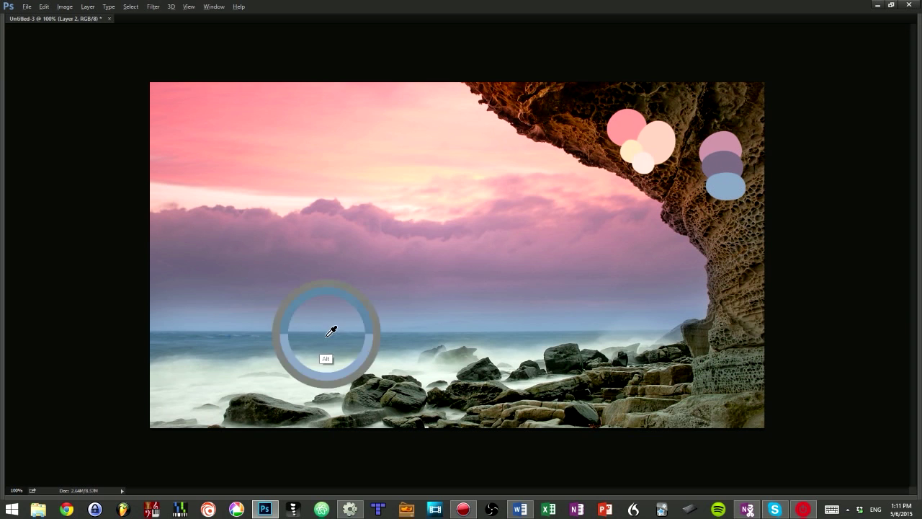
left_click(720, 225)
left_click(302, 368, "alt")
left_click(724, 239)
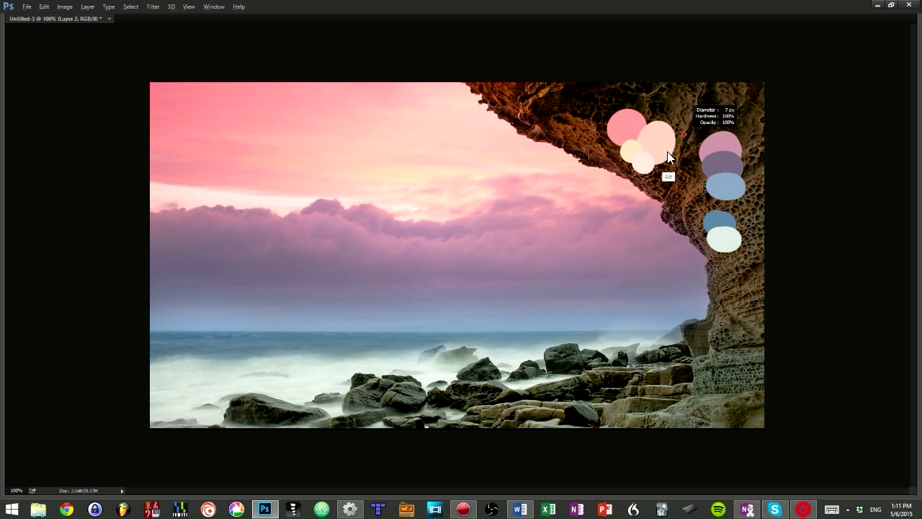
left_click_drag(637, 97, 675, 113)
left_click_drag(750, 141, 752, 183)
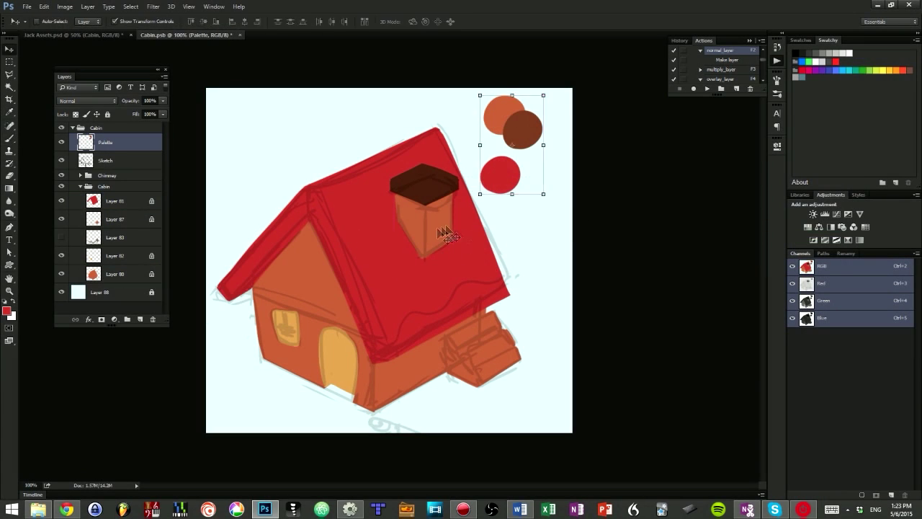
Fill the chimney front, top and body layers with the foreground colour, undoing the last fill.
left_click(423, 216, "ctrl")
key("alt+shift+BackSpace")
left_click(423, 184, "ctrl")
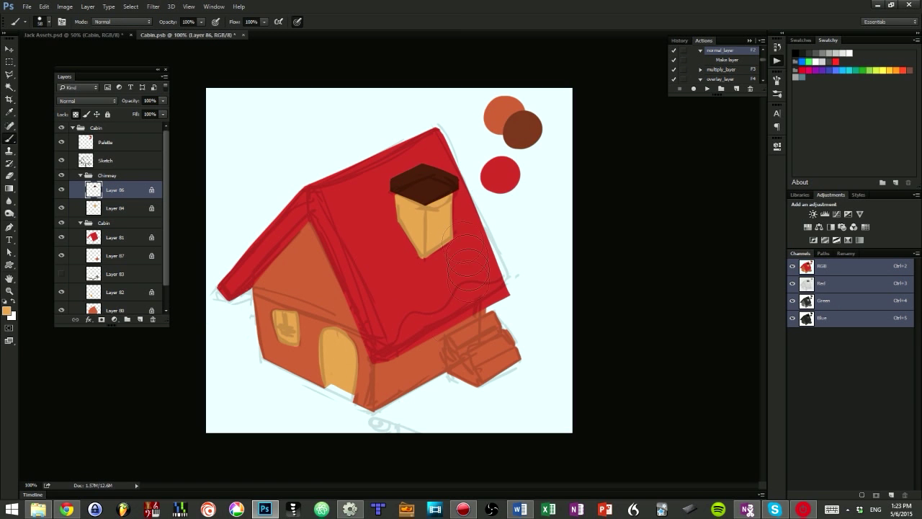
key("alt+shift+BackSpace")
left_click(441, 224, "alt")
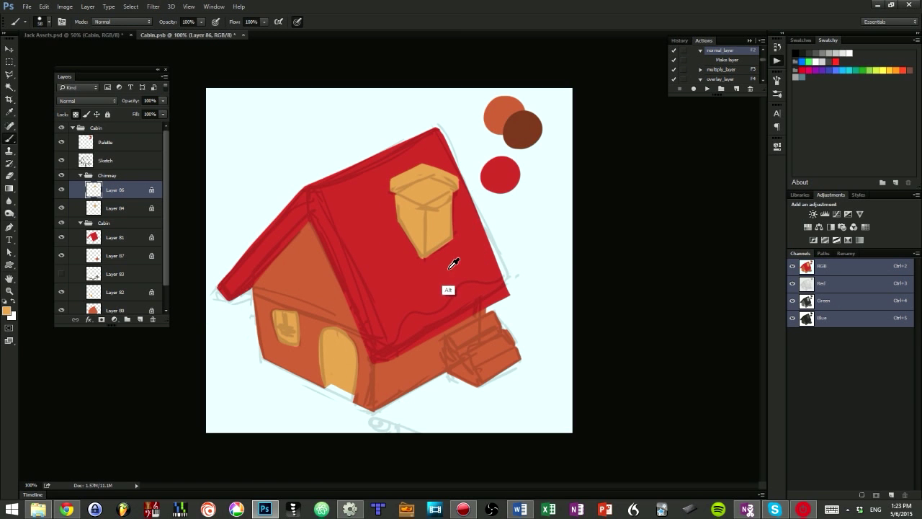
left_click(515, 245, "alt")
key("alt+shift+BackSpace")
key("ctrl+z")
Pick a neutral grey and fill the chimney body and top layers with it.
left_click(449, 232, "ctrl")
key("i")
left_click(394, 181)
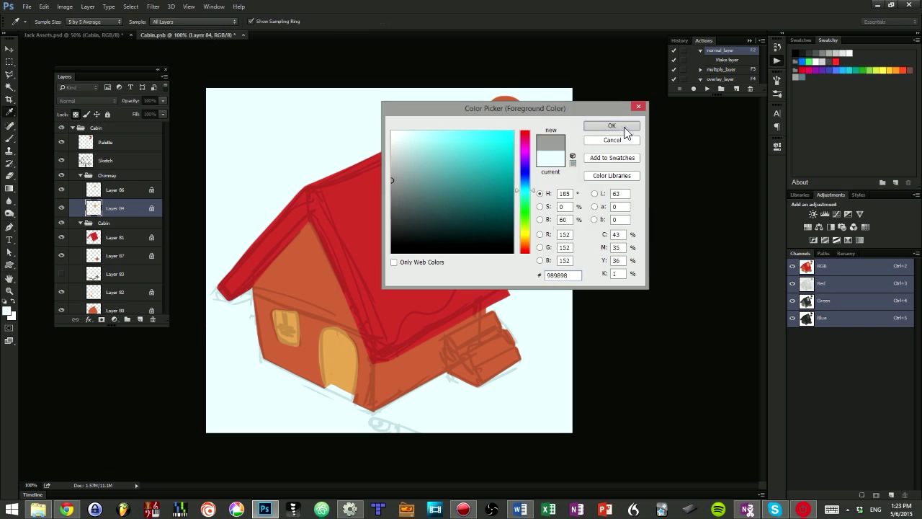
left_click(611, 125)
key("alt+shift+BackSpace")
left_click(436, 195, "ctrl")
key("alt+shift+BackSpace")
Darken the chimney top by lowering Lightness in Hue/Saturation.
key("ctrl+u")
left_click_drag(726, 199, 712, 199)
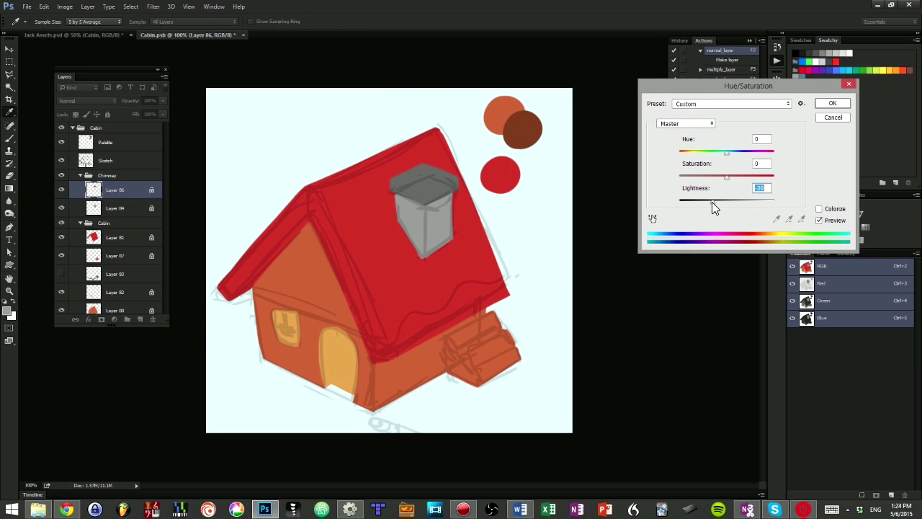
key("Return")
Hide the Sketch layer, select the roof layer and sample its red to choose a deeper shade.
left_click(62, 160)
key("v")
left_click(483, 259, "ctrl")
key("b")
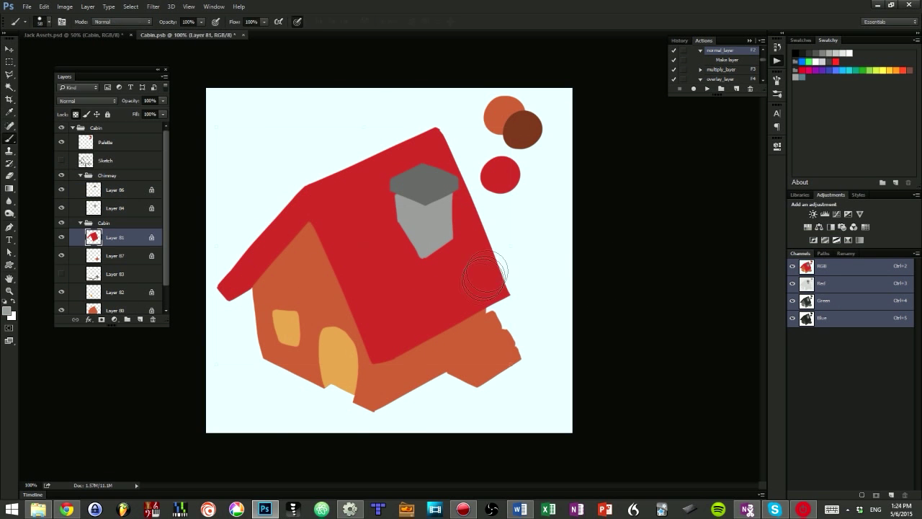
left_click(505, 177, "alt")
right_click(525, 214, "alt+shift")
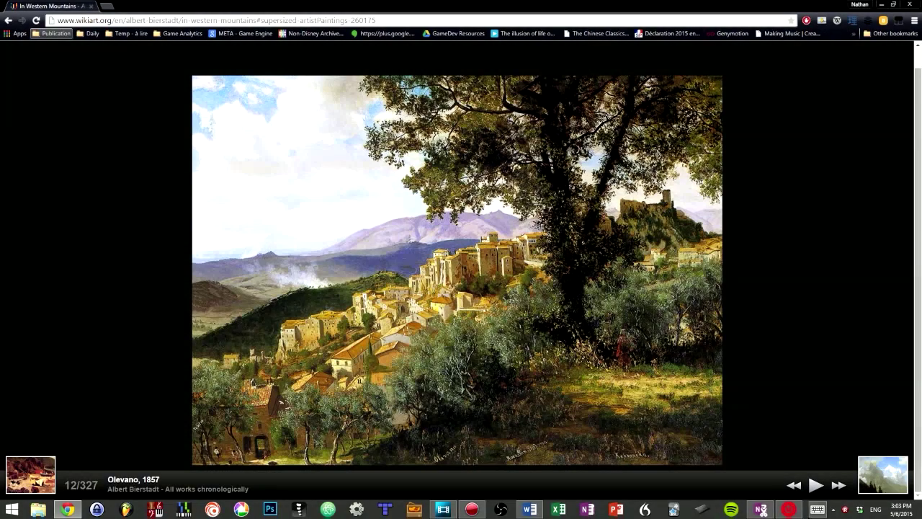
Advance the WikiArt slideshow three paintings, from Olevano, 1857 to Gosnold at Cuttyhunk, 1858.
key("Right")
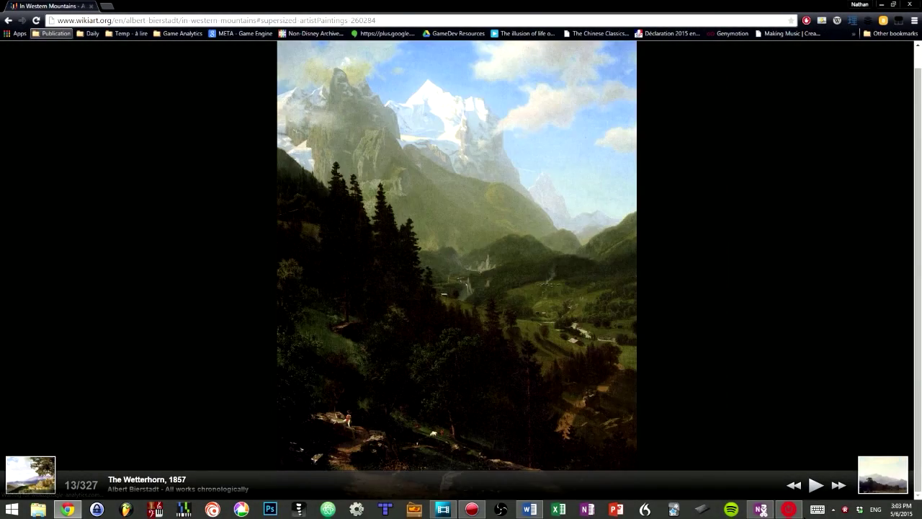
key("Right")
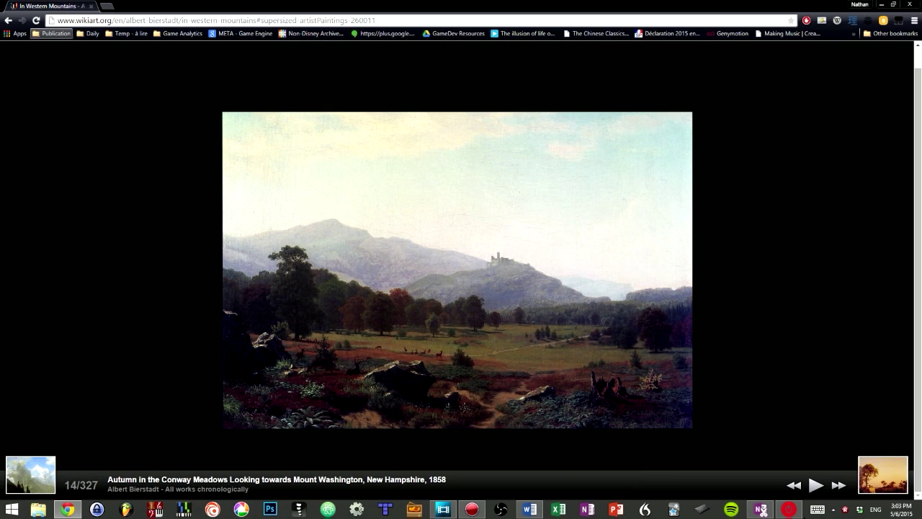
key("Right")
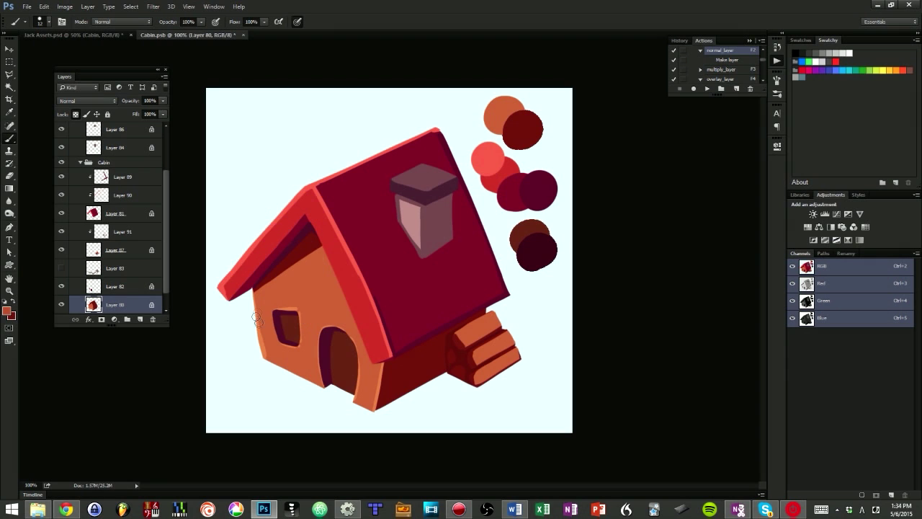
Sample the cabin wall colour and add a brown swatch on the Palette layer.
left_click(278, 276, "alt")
left_click(268, 326, "alt")
left_click(260, 336, "alt")
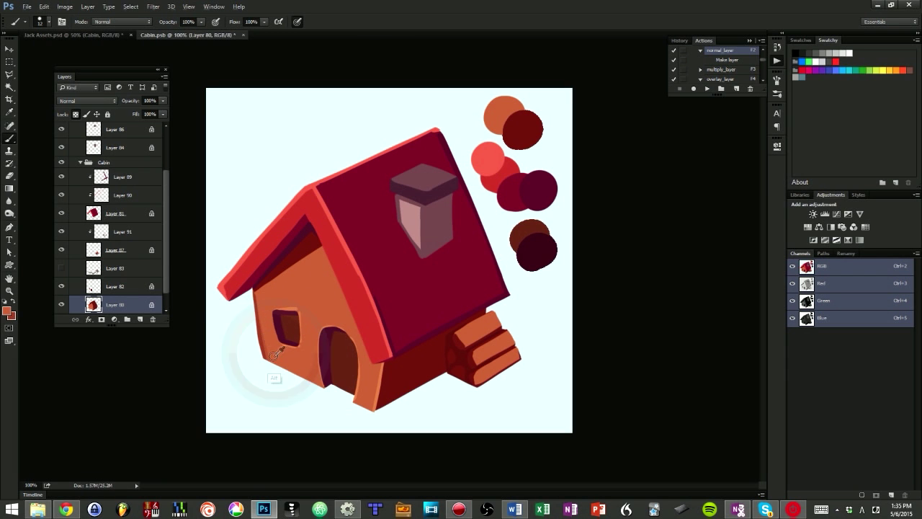
left_click(504, 172, "ctrl")
left_click(517, 117)
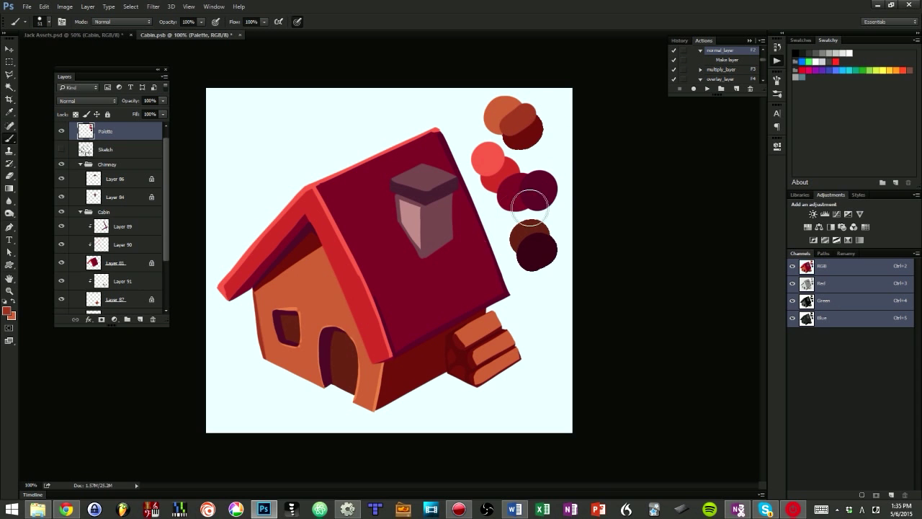
left_click(263, 366, "ctrl")
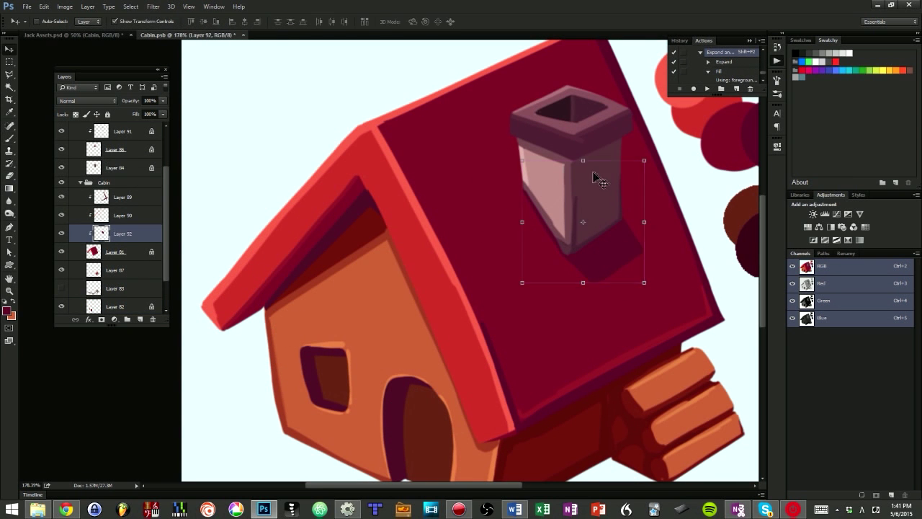
Draw a dark line along the cabin's front roof edge on the roof layer.
left_click(596, 181, "ctrl")
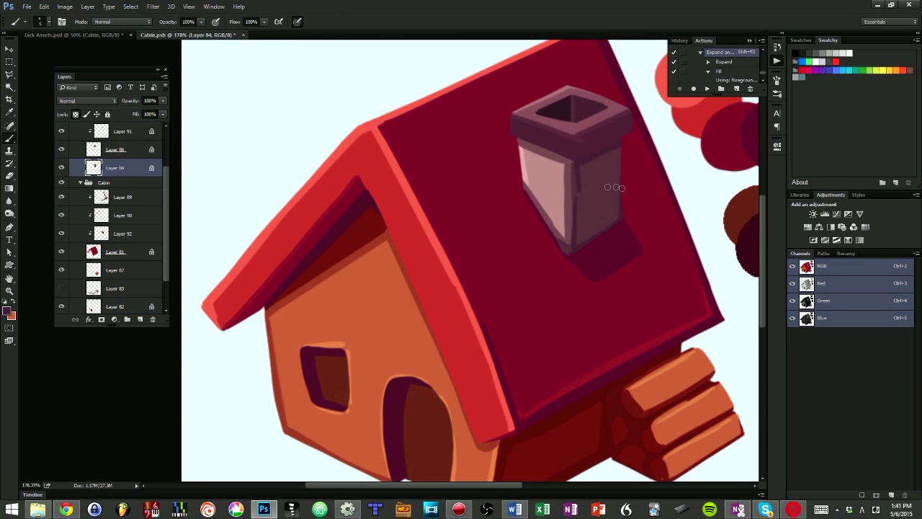
left_click_drag(473, 299, 502, 284)
left_click(387, 157, "ctrl")
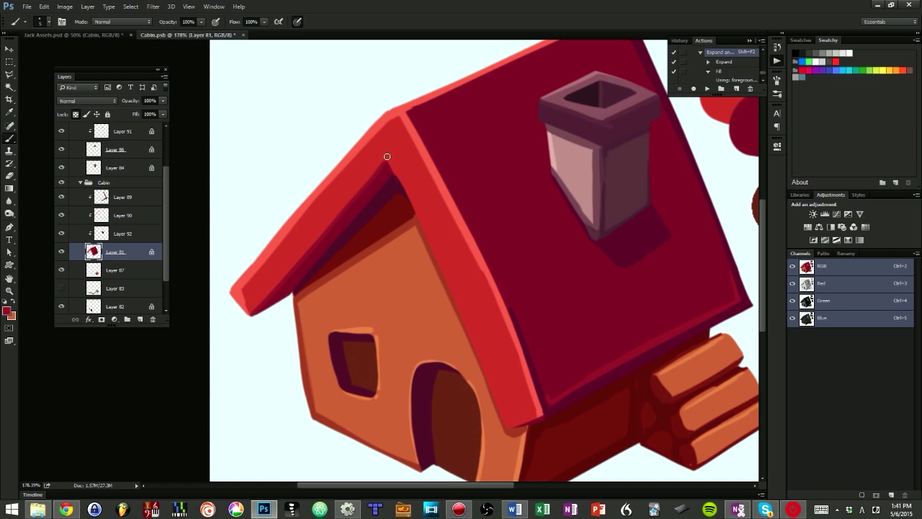
left_click_drag(435, 261, 504, 422)
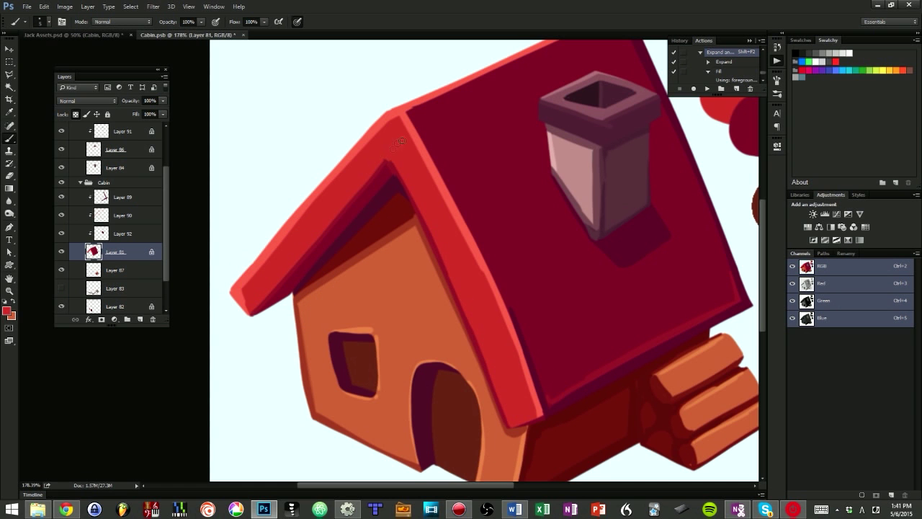
mouse_move(531, 233)
left_mouse_down()
mouse_move(539, 329)
mouse_move(317, 173)
mouse_move(458, 96)
left_mouse_up()
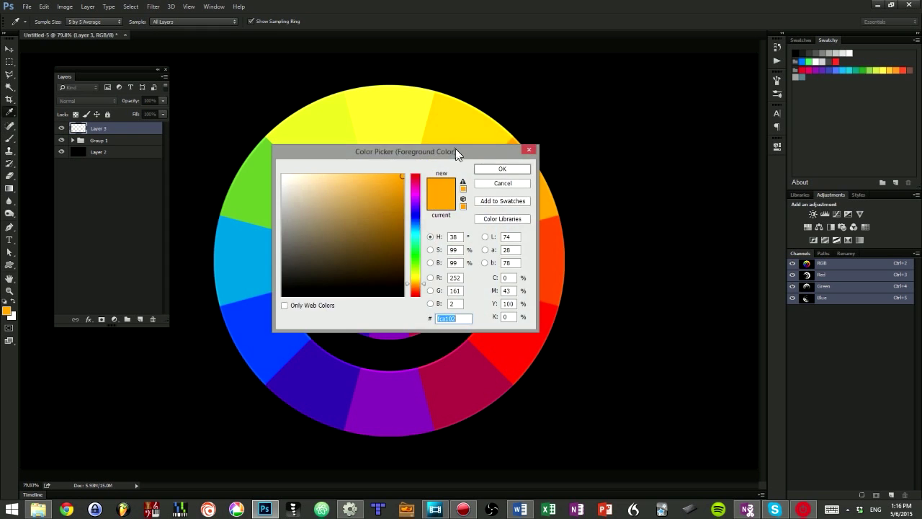
Darken the orange into a red-orange brown and paint a brown dot beside the wheel.
left_click_drag(455, 148, 557, 106)
left_click_drag(509, 134, 523, 175)
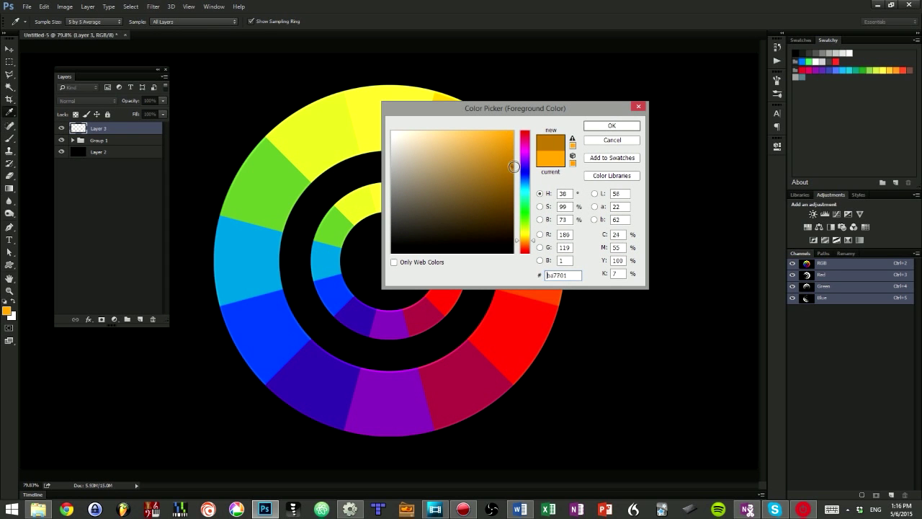
left_click(526, 248)
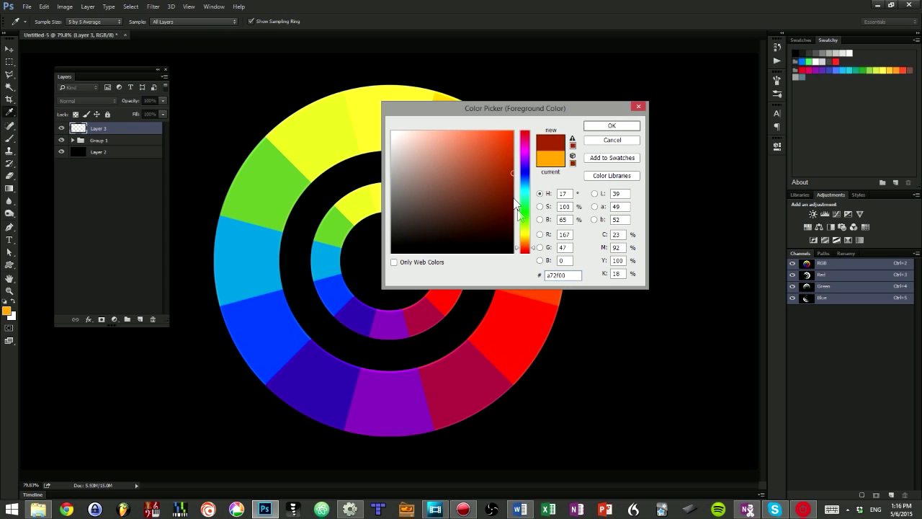
left_click(506, 181)
left_click_drag(507, 178, 506, 178)
left_click(611, 128)
key("b")
left_click(625, 152)
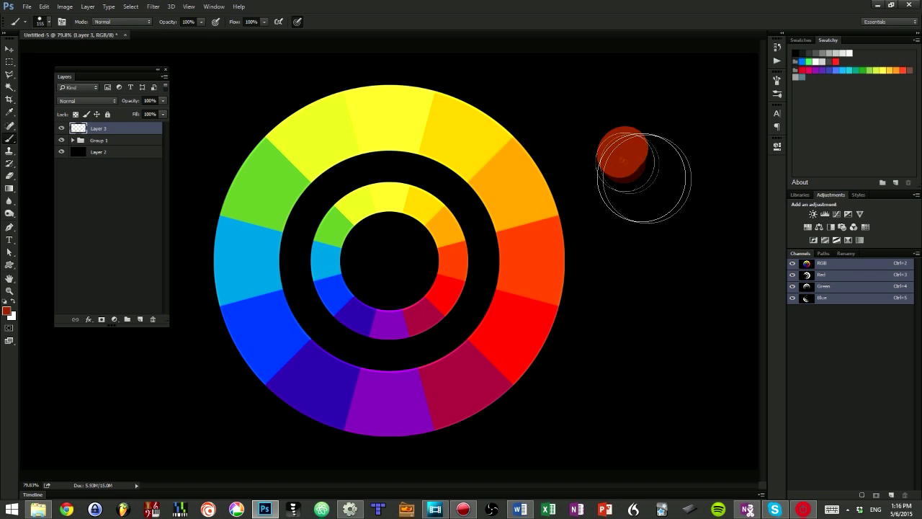
Paint an orange dot sampled from the wheel, then a hue-shifted brown dot below.
left_click(526, 182, "alt")
left_click(601, 128)
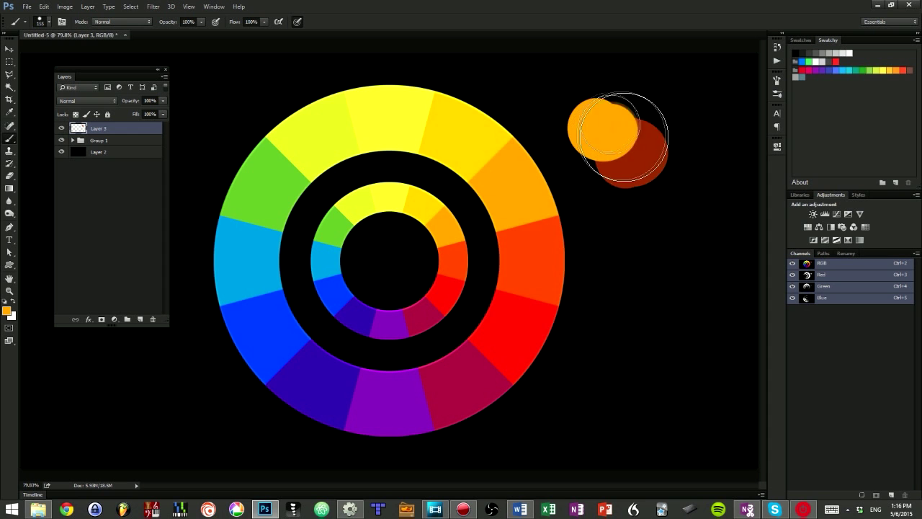
left_click(561, 265, "alt")
left_click(598, 242, "alt")
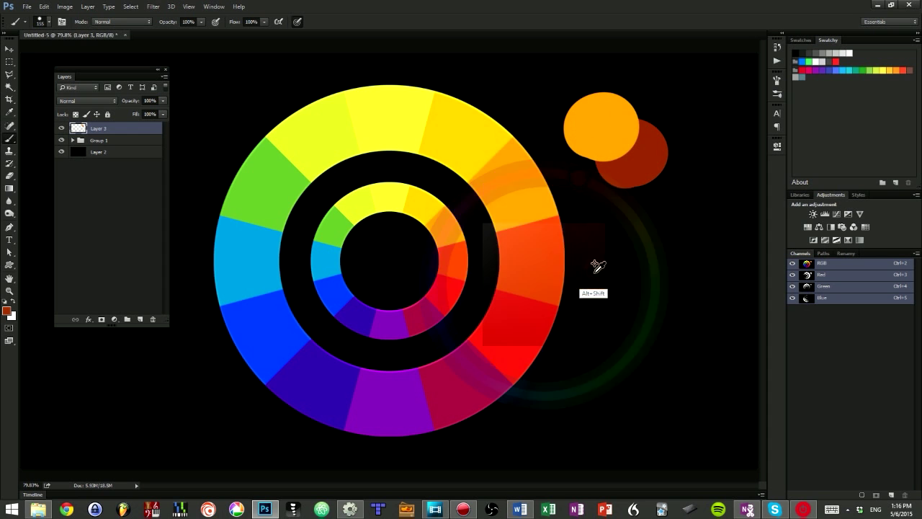
left_click(622, 128)
key("b")
left_click(638, 249)
left_click(541, 252, "alt")
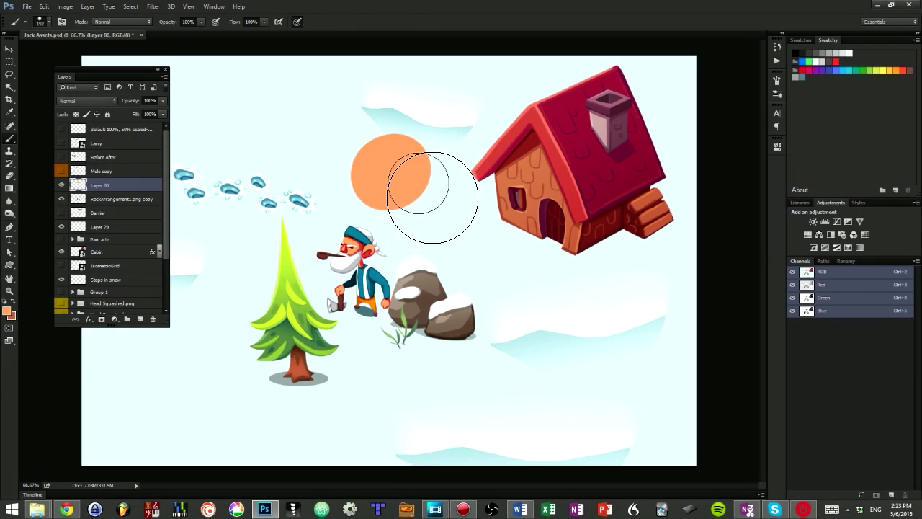
key("w")
left_click(408, 175)
key("ctrl+u")
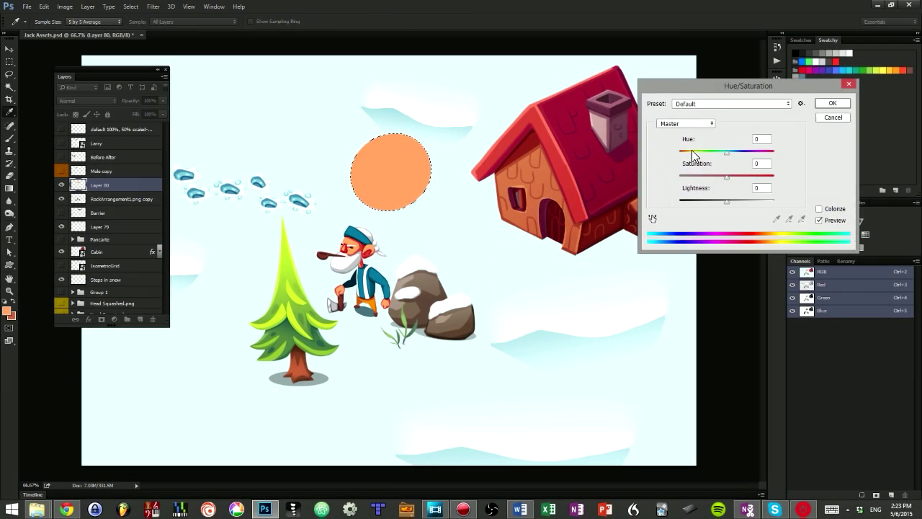
mouse_move(724, 85)
left_mouse_down()
mouse_move(441, 144)
mouse_move(547, 38)
left_mouse_up()
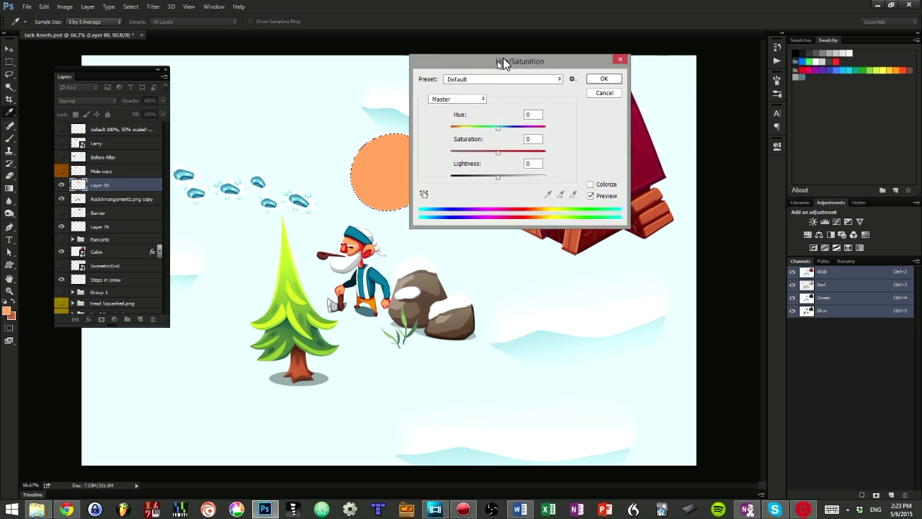
mouse_move(547, 106)
left_mouse_down()
mouse_move(534, 107)
mouse_move(569, 132)
left_mouse_up()
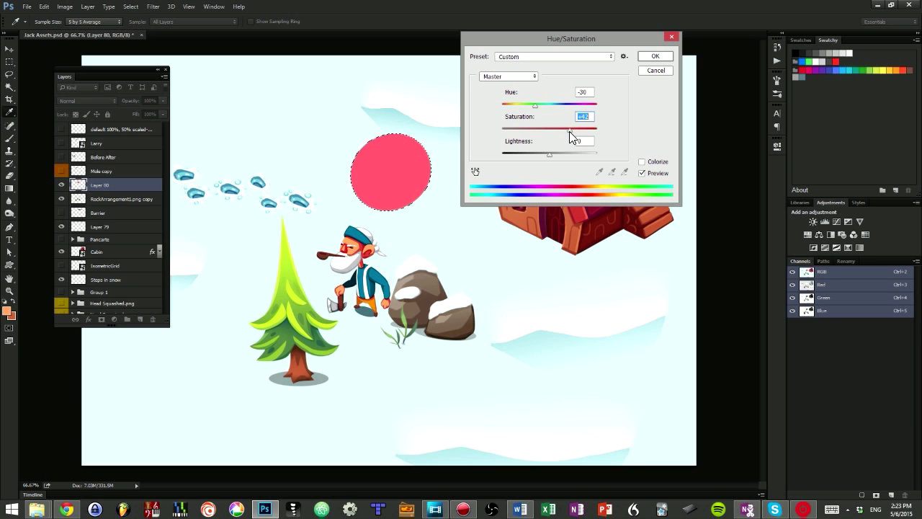
mouse_move(534, 106)
left_mouse_down()
mouse_move(520, 108)
mouse_move(533, 109)
left_mouse_up()
left_click(549, 154)
mouse_move(550, 155)
left_mouse_down()
mouse_move(598, 151)
mouse_move(492, 164)
mouse_move(549, 160)
left_mouse_up()
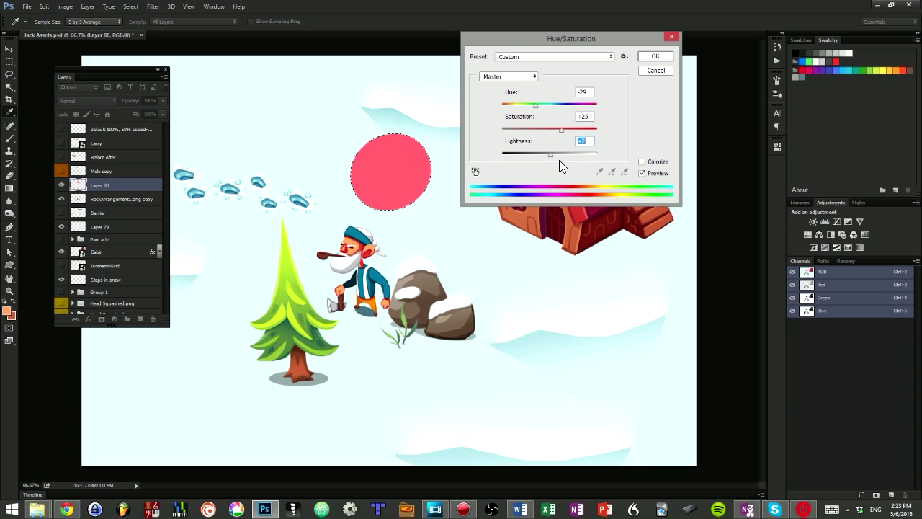
left_click(664, 71)
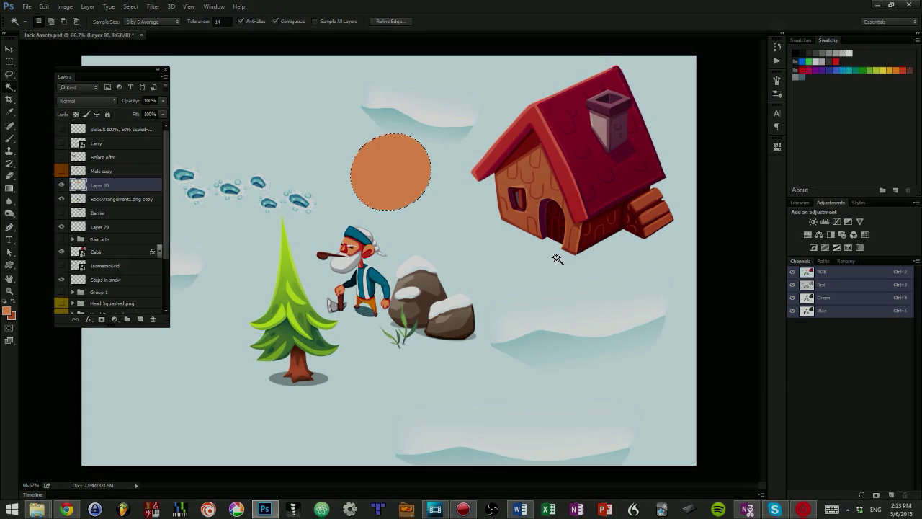